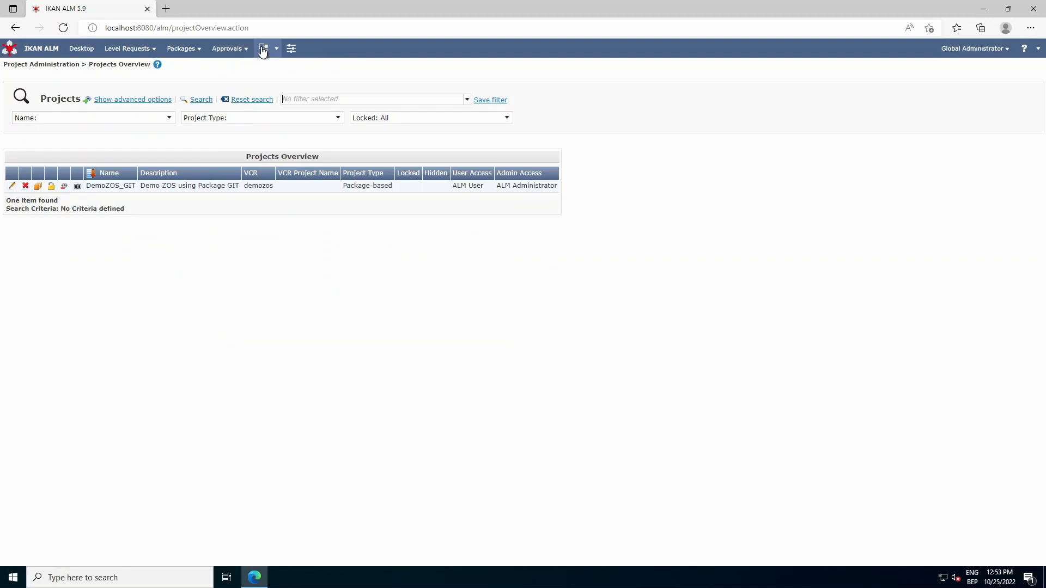
# Step: Open the DemoZOS_GIT project and review the edit settings of its Head project stream, leaving them unsaved
pyautogui.click(9, 187)
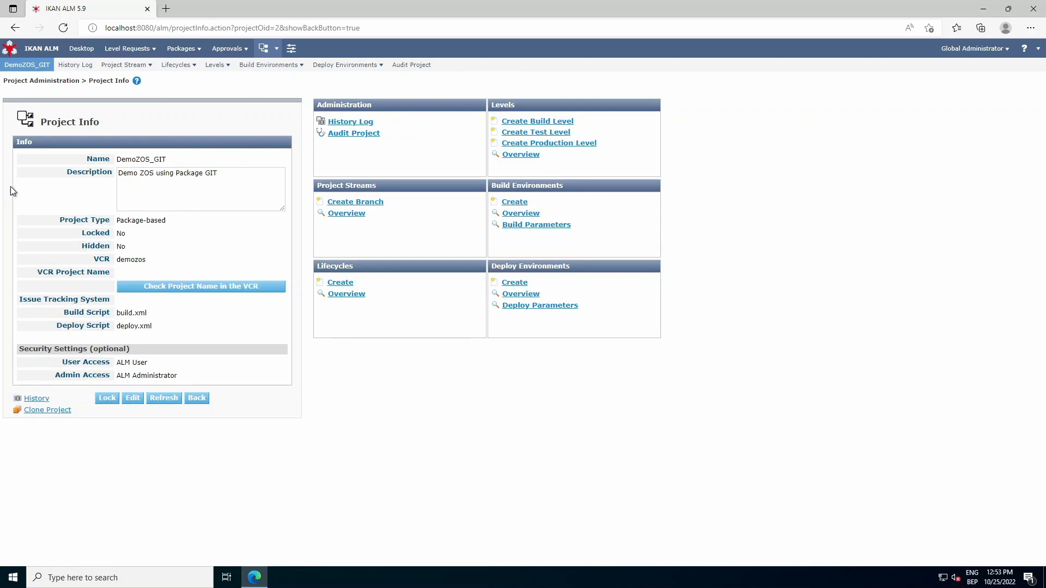
pyautogui.click(347, 214)
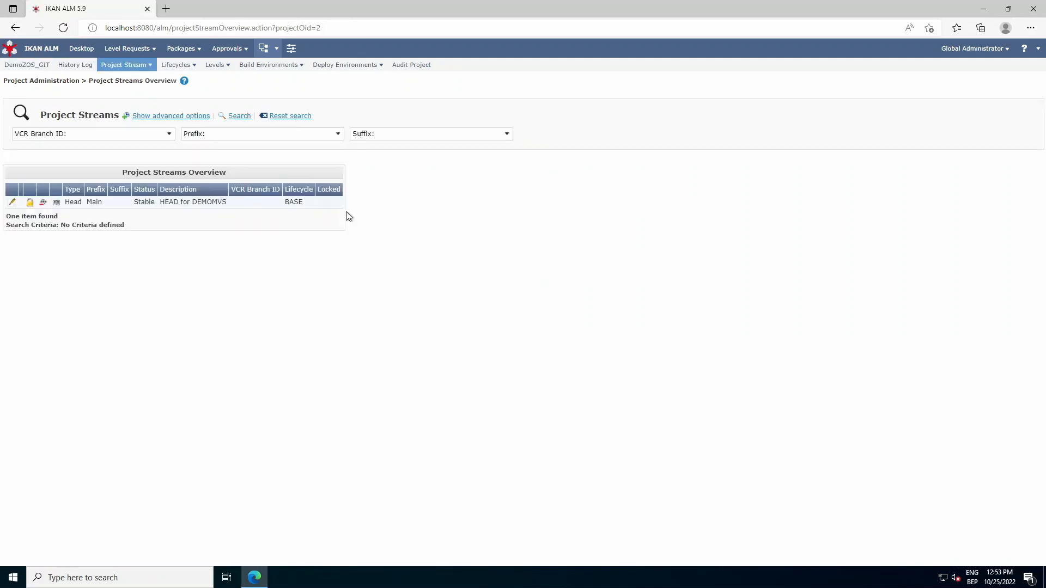
pyautogui.click(13, 204)
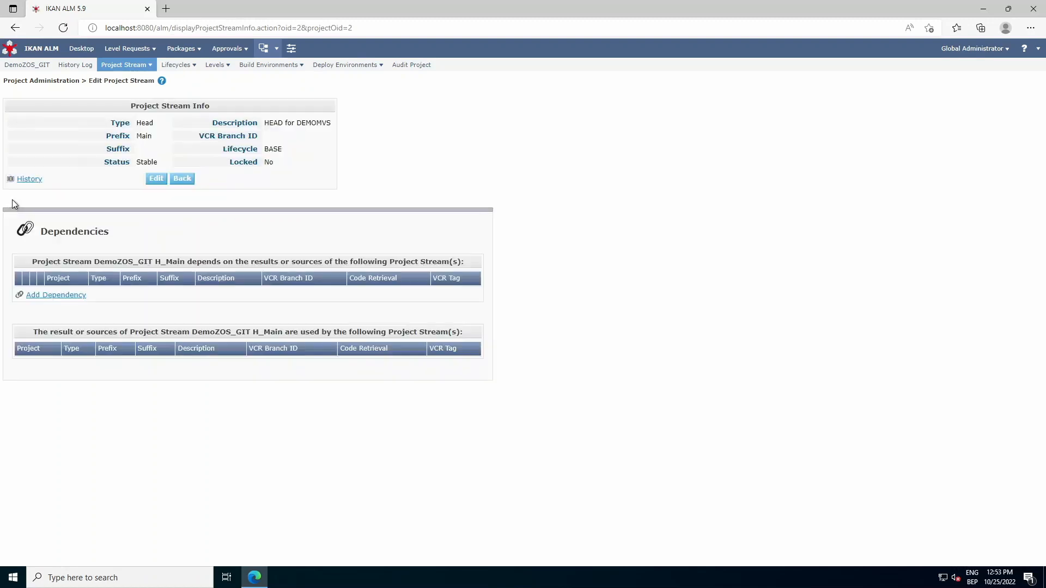
pyautogui.click(157, 179)
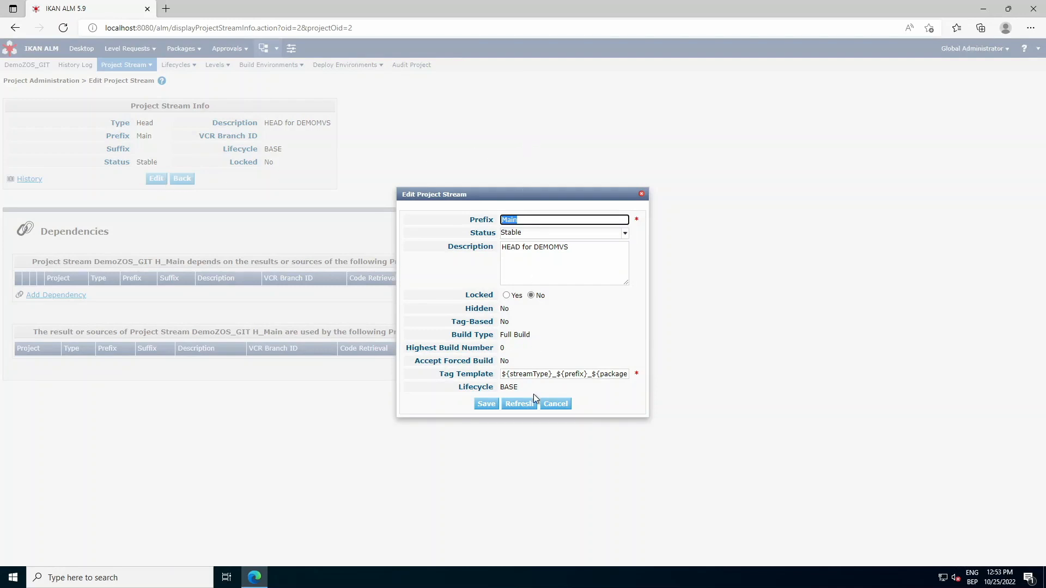
pyautogui.click(544, 407)
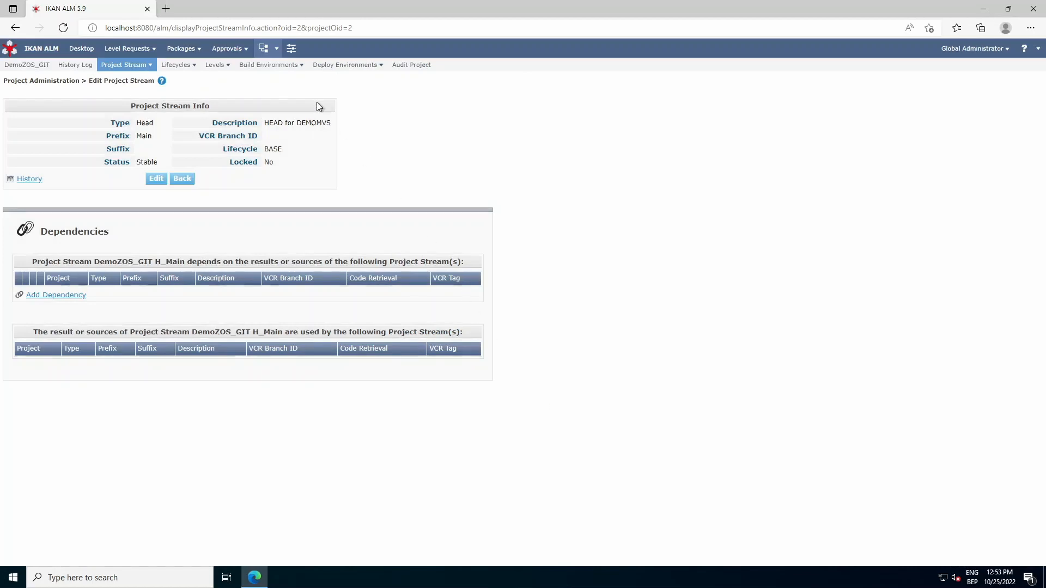
# Step: Return to the DemoZOS_GIT project and open its BASE lifecycle to view the defined levels
pyautogui.click(264, 50)
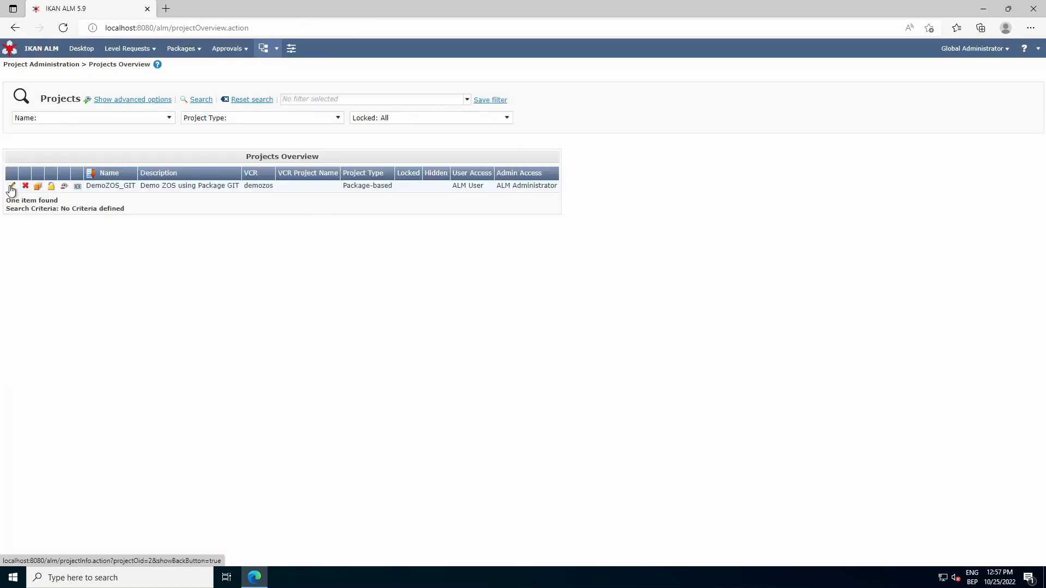
pyautogui.click(8, 187)
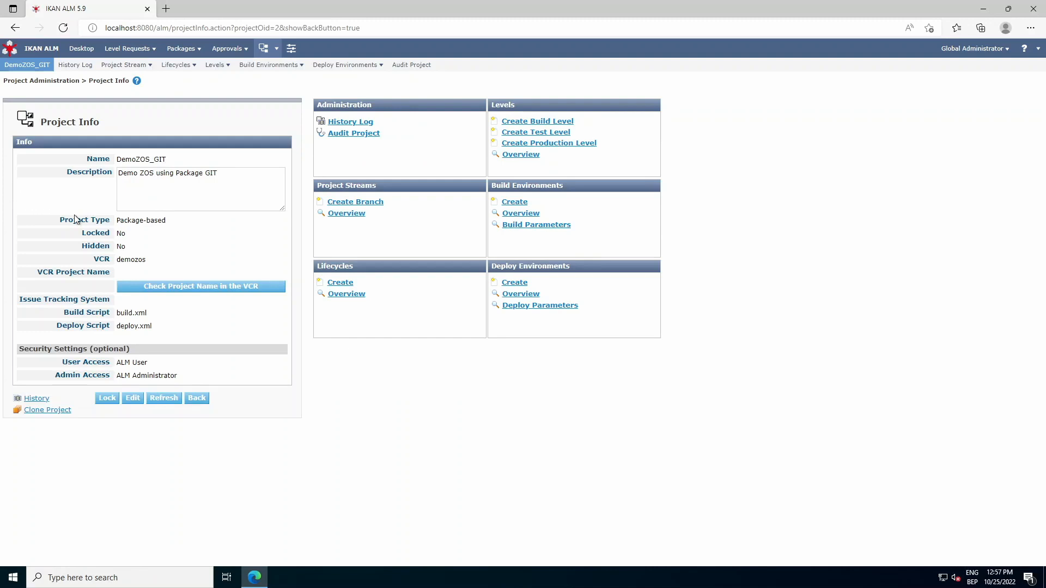
pyautogui.click(342, 297)
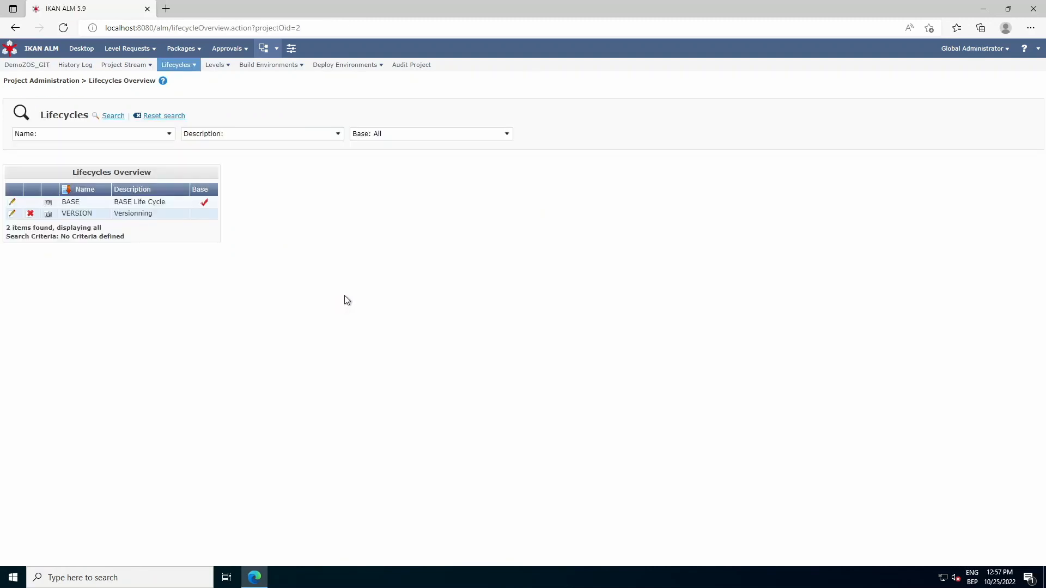
pyautogui.click(12, 202)
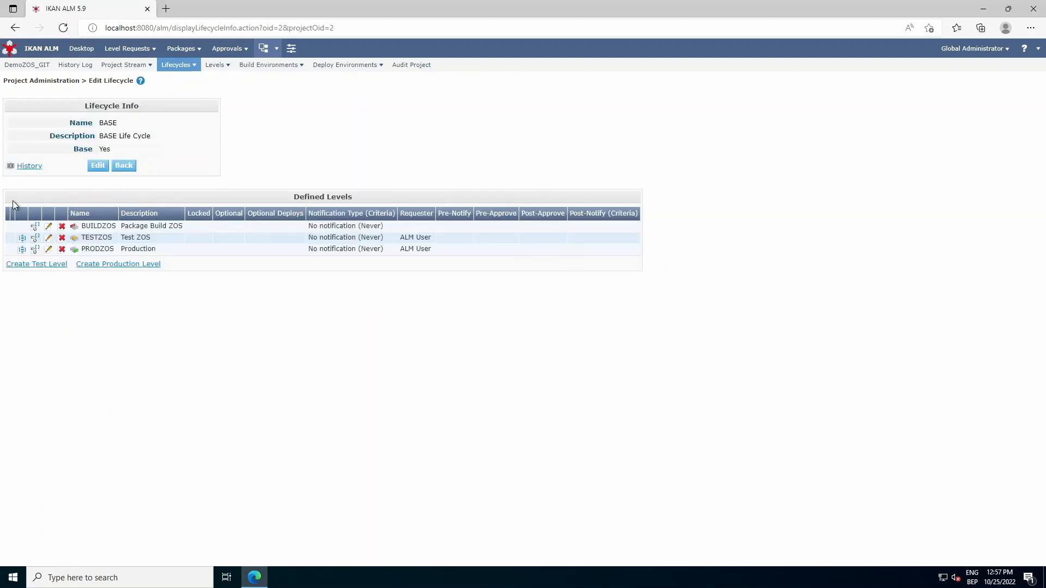
# Step: Review the BUILDZOS level's edit settings without saving, and display its detailed phases overview
pyautogui.click(49, 227)
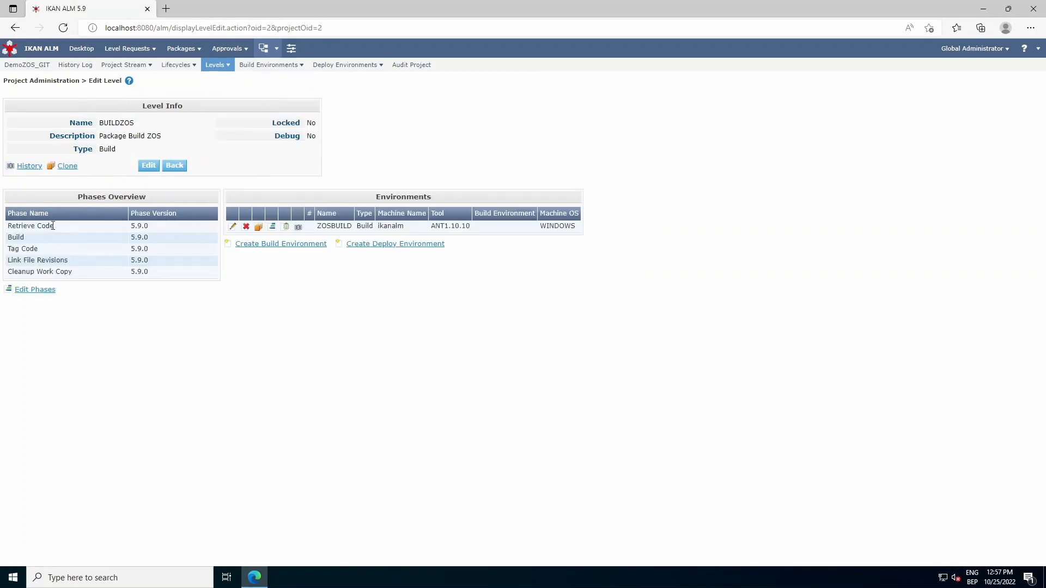
pyautogui.click(148, 165)
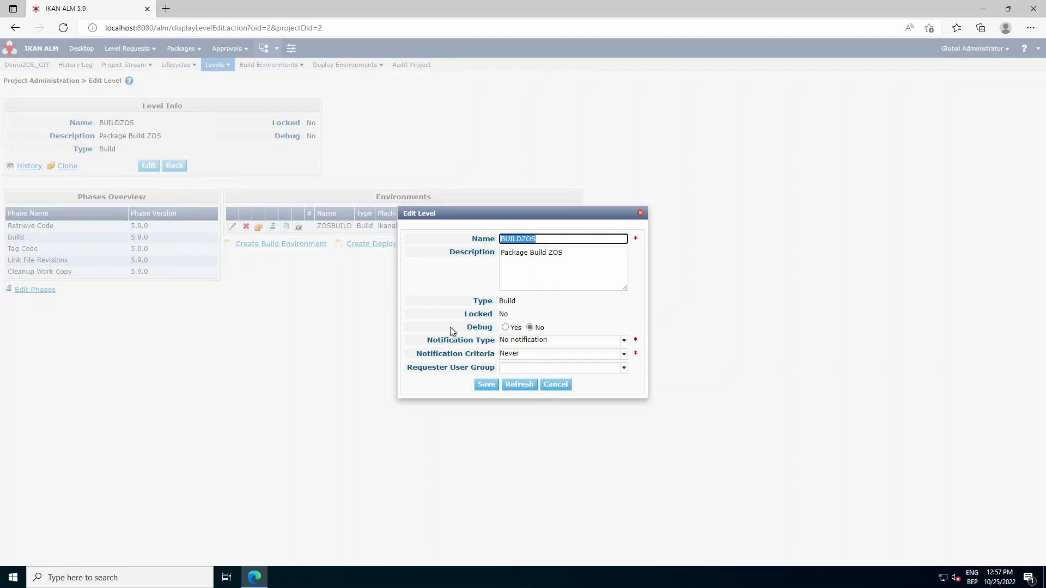
pyautogui.click(561, 387)
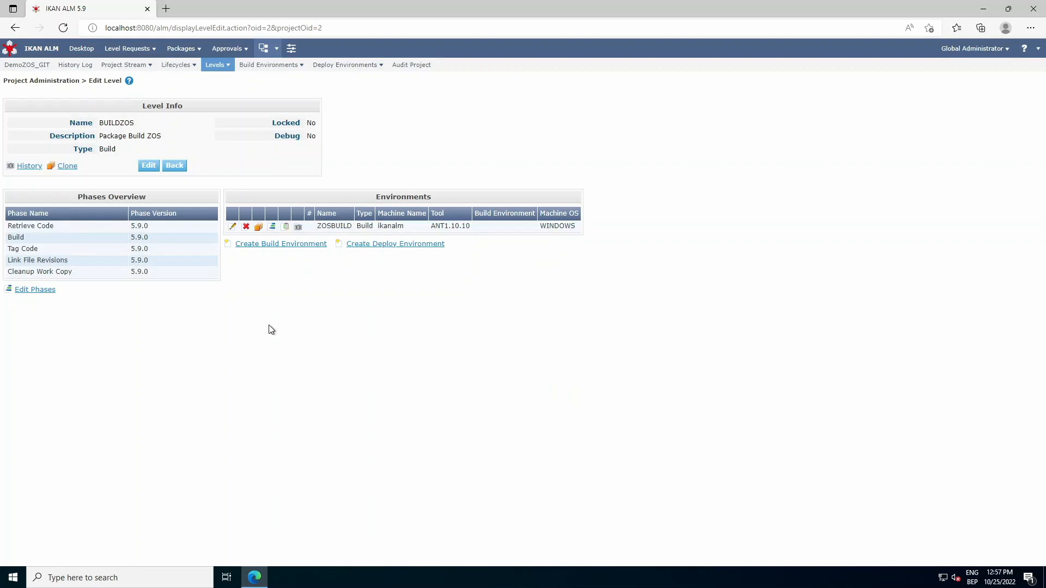
pyautogui.click(46, 291)
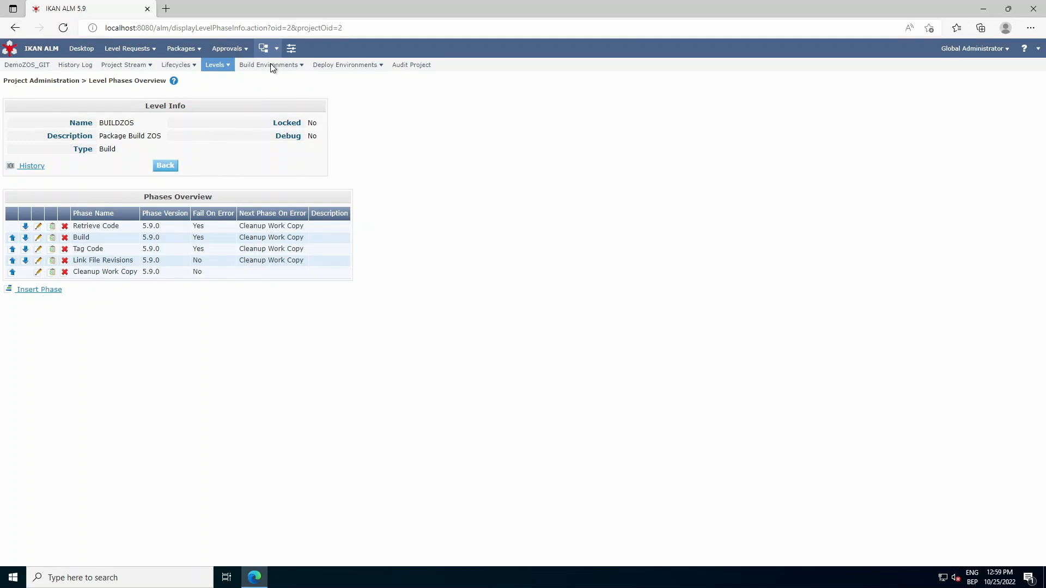
# Step: Open the ZOSBUILD build environment and review its phases and edit settings without saving
pyautogui.click(271, 65)
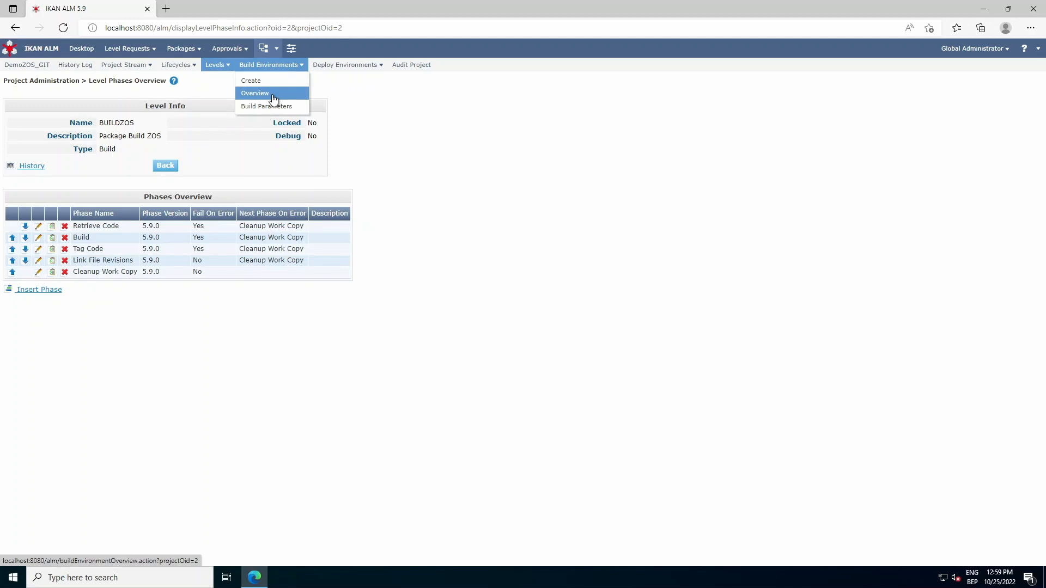
pyautogui.click(273, 100)
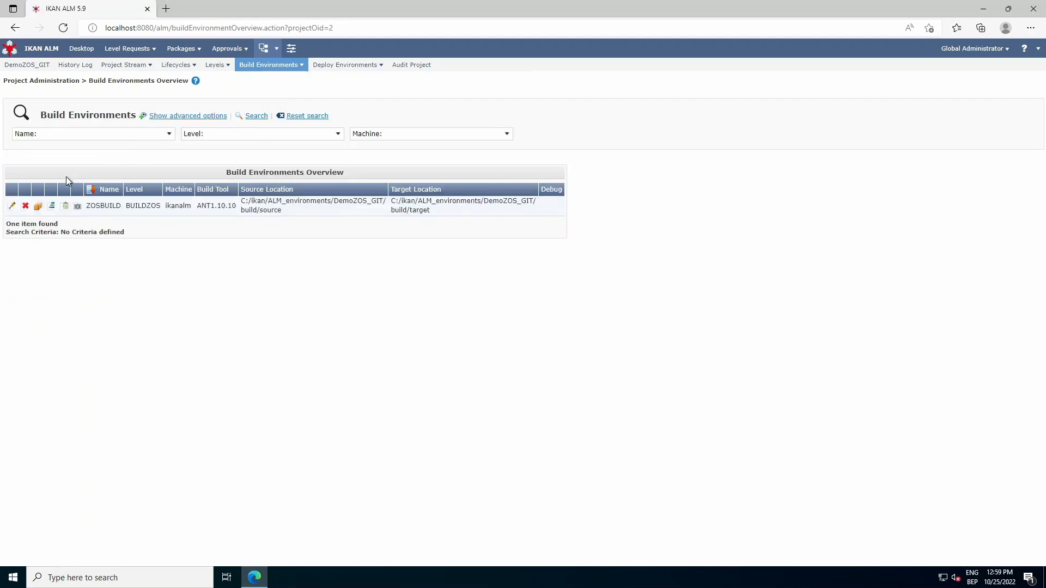
pyautogui.click(12, 207)
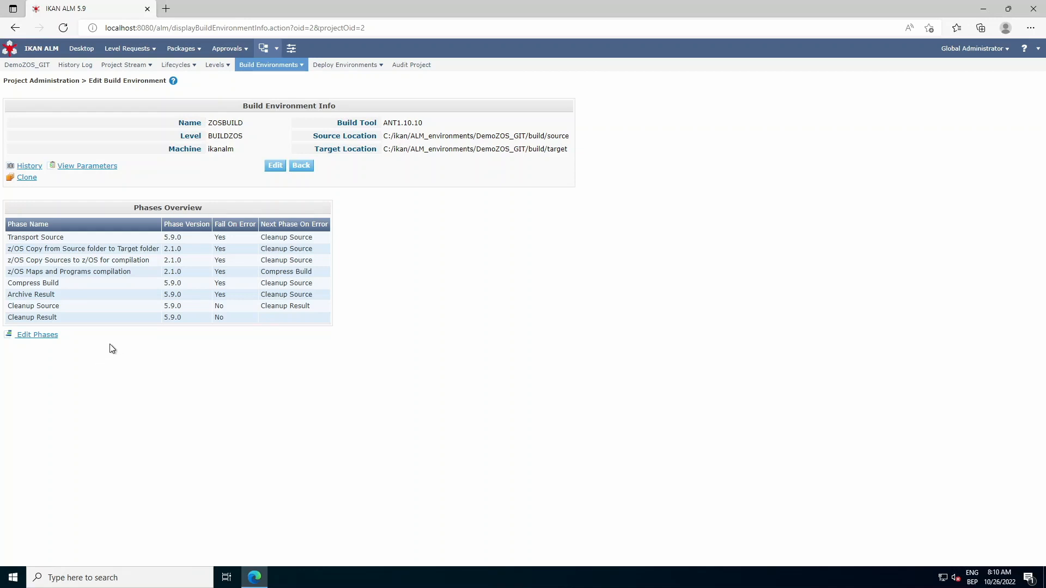
pyautogui.click(271, 166)
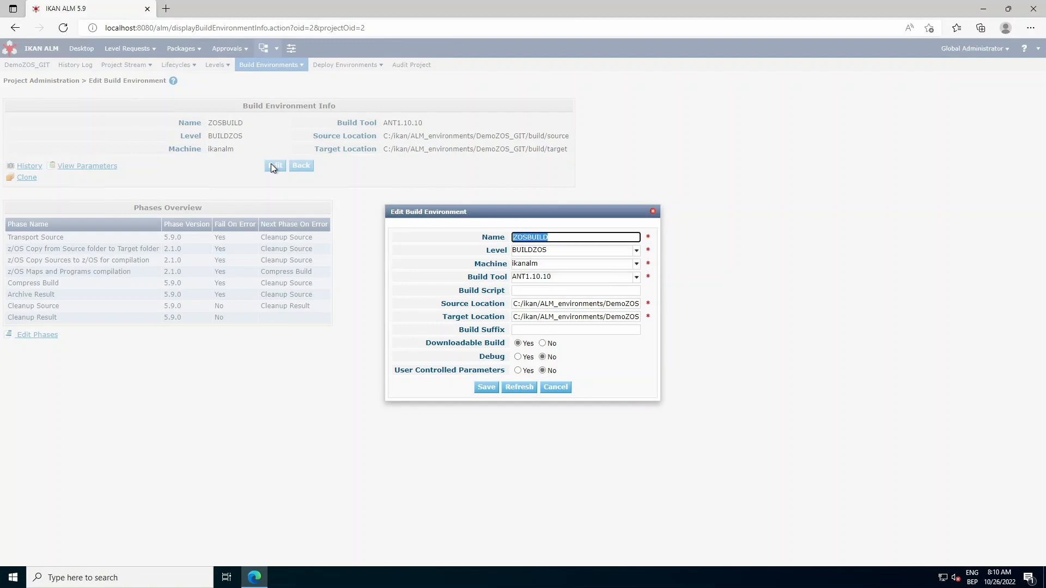
pyautogui.click(565, 387)
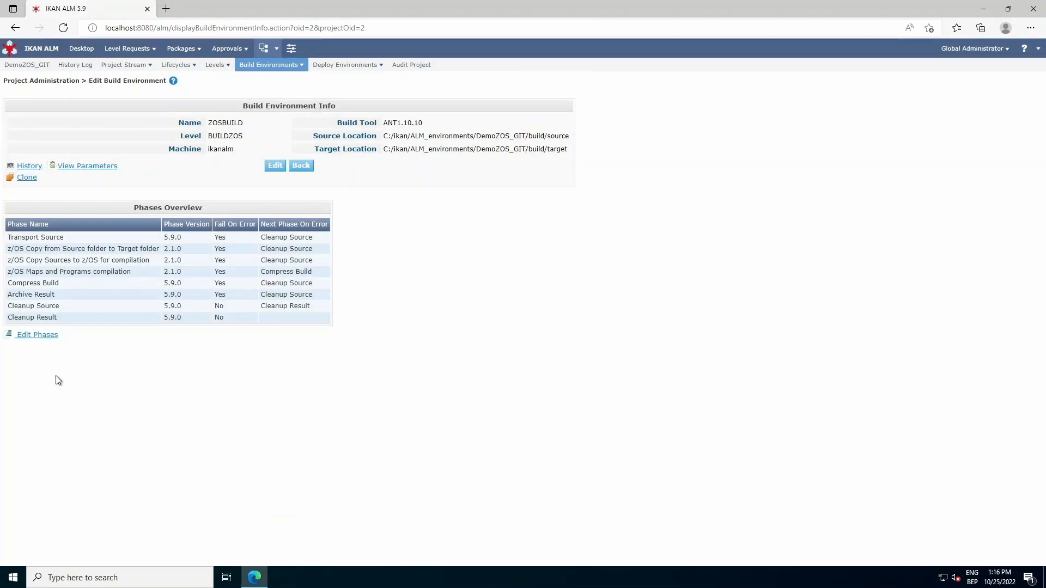
# Step: Display the project's build environment parameters and its audit page
pyautogui.click(264, 67)
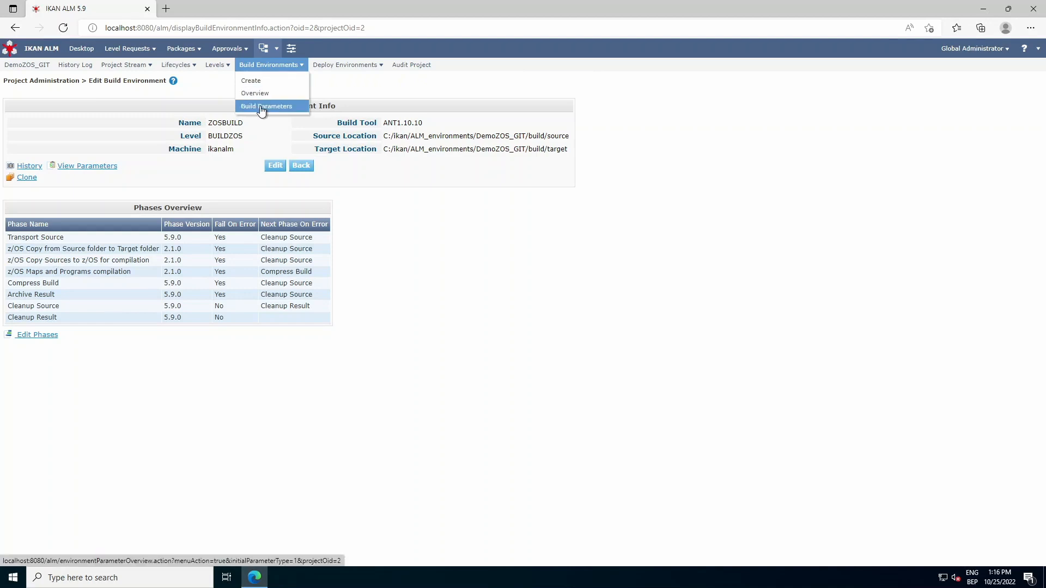
pyautogui.click(261, 107)
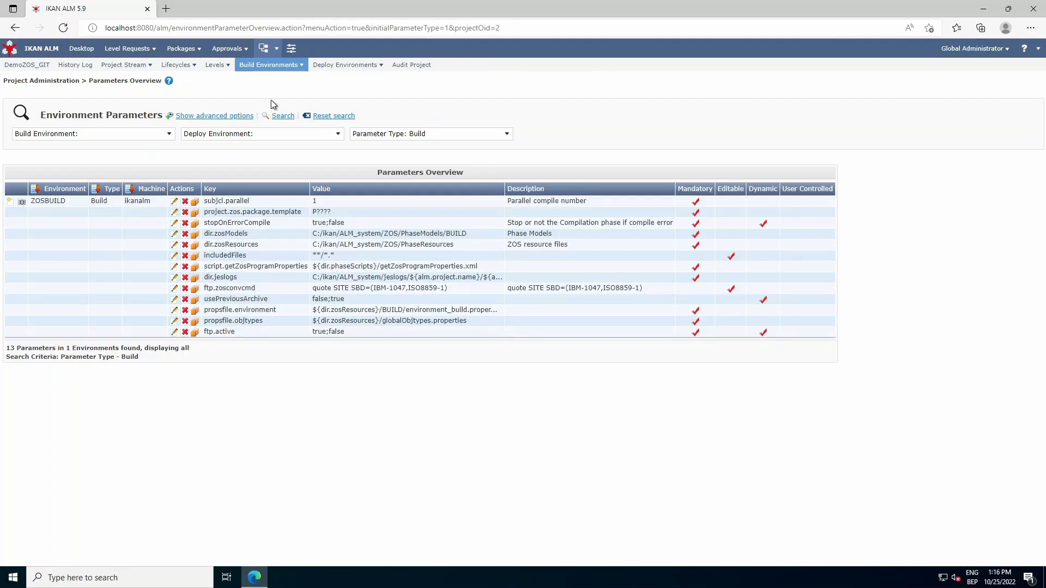
pyautogui.click(399, 66)
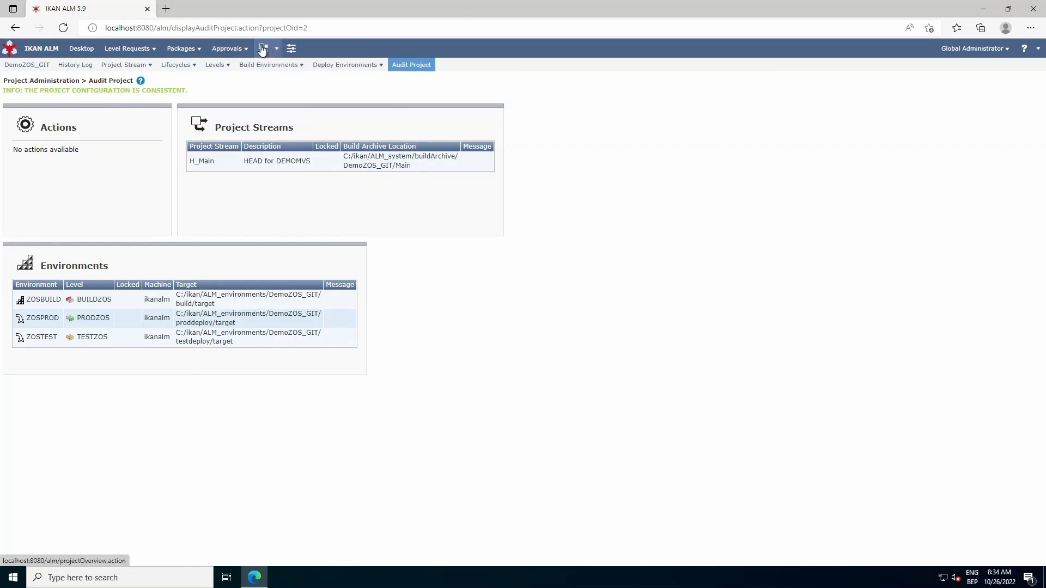
# Step: Open the TESTZOS level of the DemoZOS_GIT project and review its edit settings without saving
pyautogui.click(262, 49)
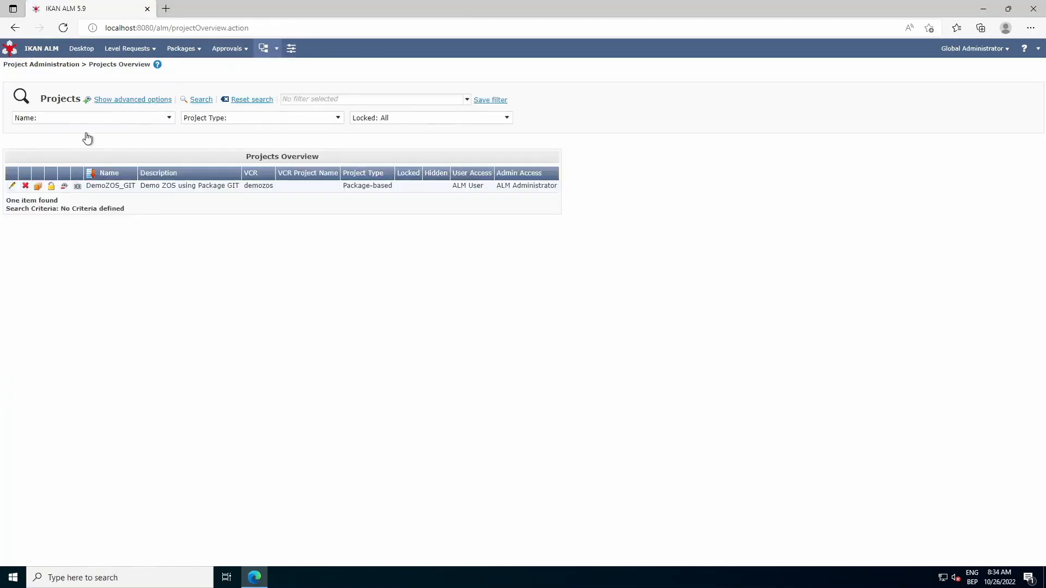
pyautogui.click(12, 186)
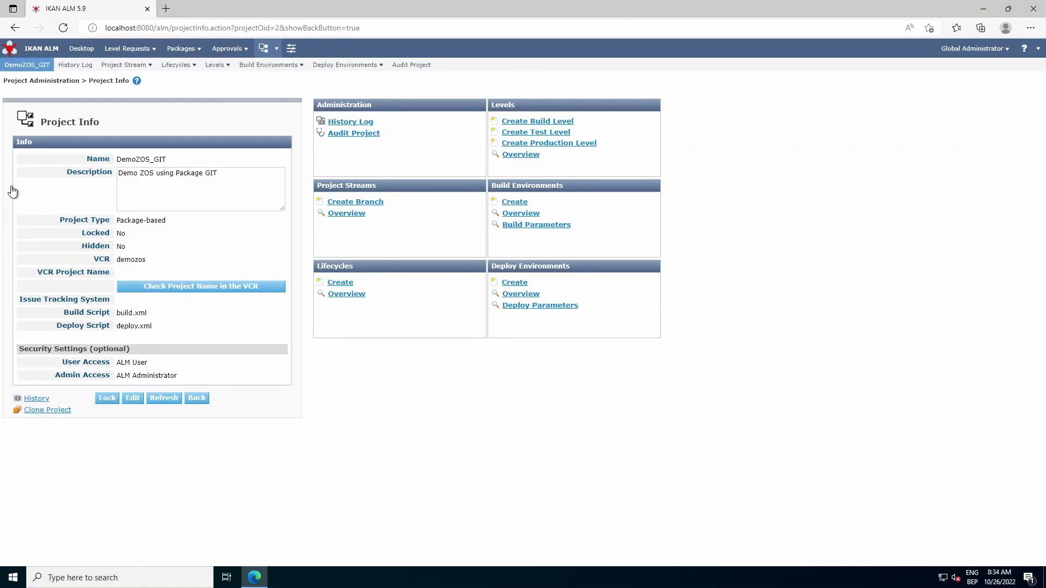
pyautogui.click(520, 155)
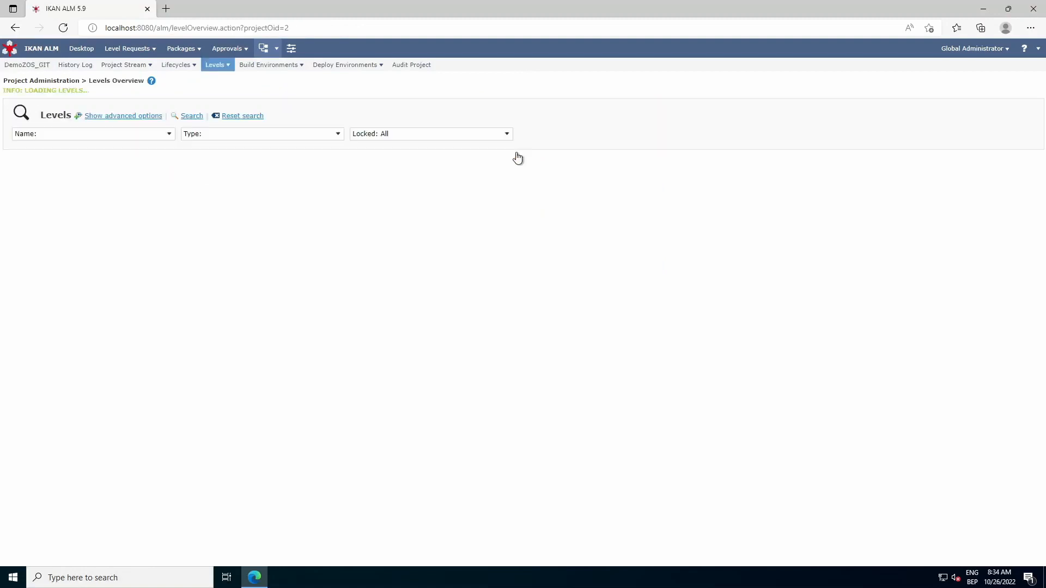
pyautogui.click(12, 213)
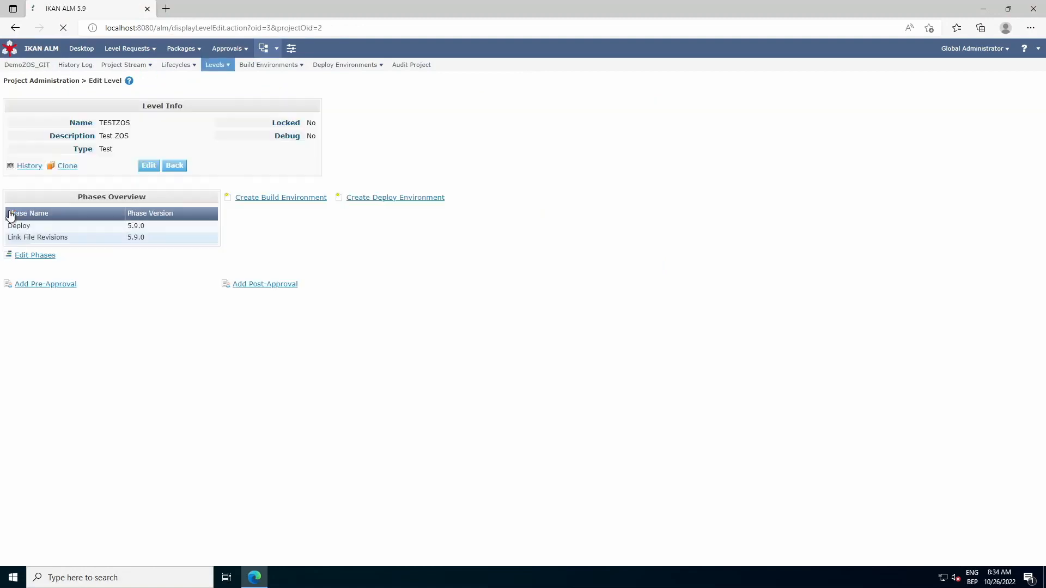
pyautogui.click(149, 165)
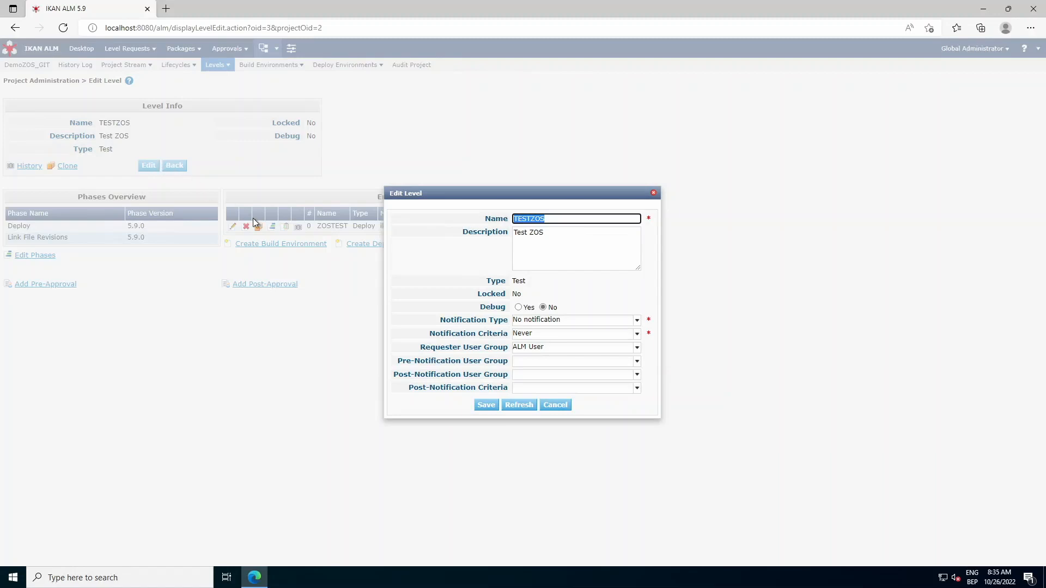
pyautogui.click(549, 409)
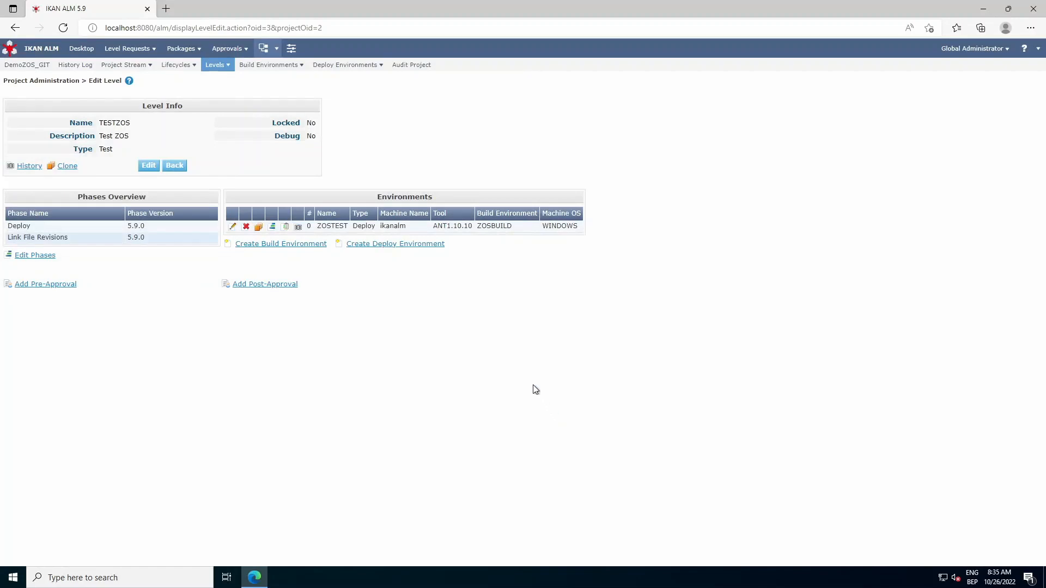
# Step: Open the ZOSTEST deploy environment and review its phases and edit settings without saving
pyautogui.moveTo(350, 66)
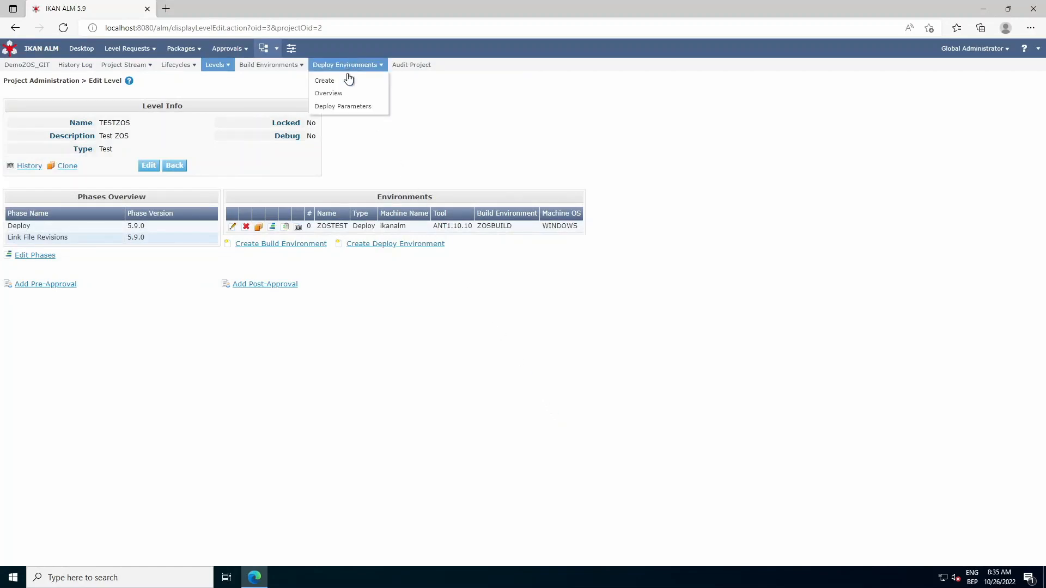
pyautogui.click(348, 97)
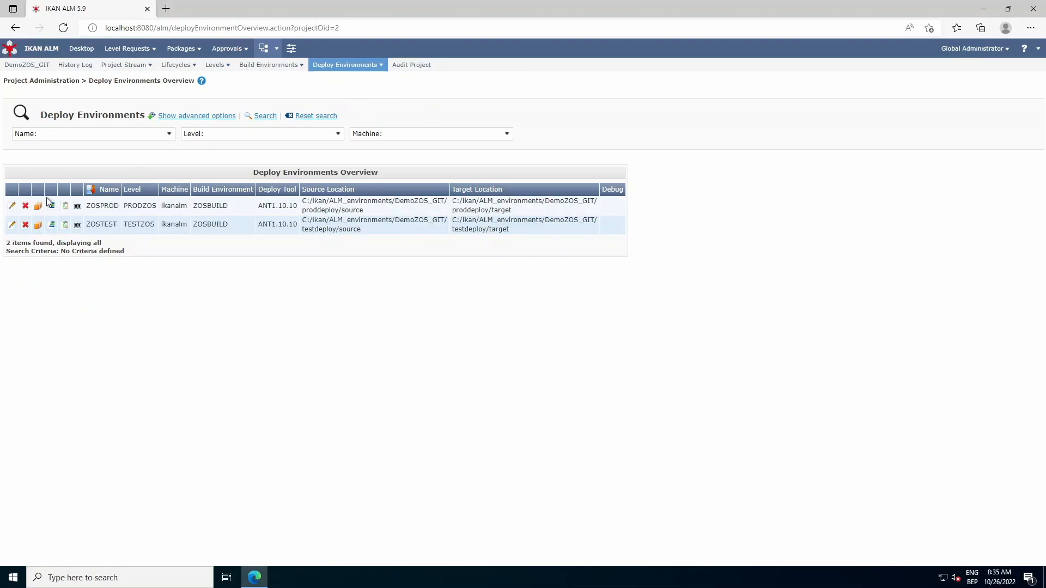
pyautogui.click(10, 225)
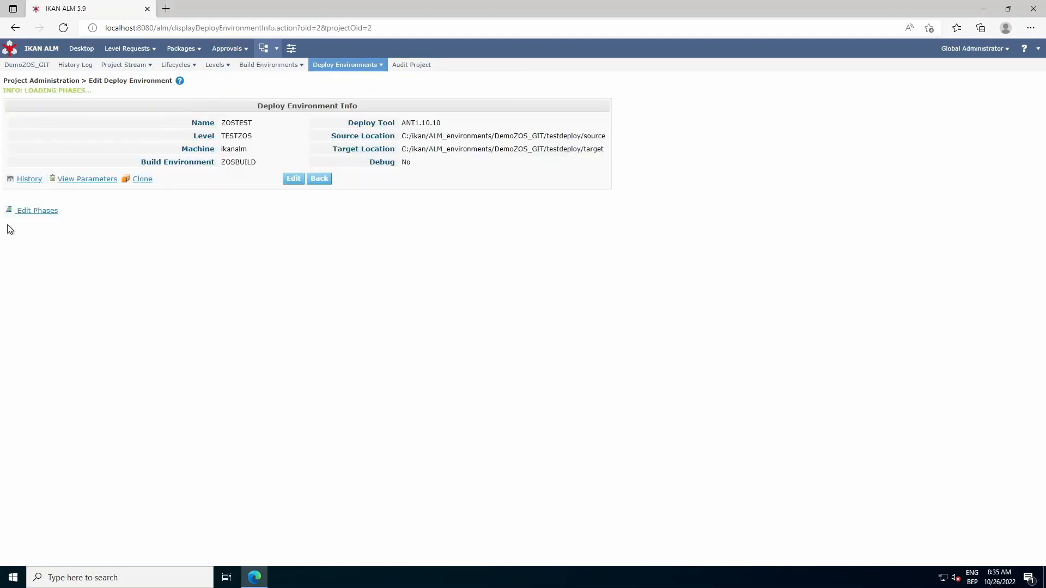
pyautogui.click(287, 180)
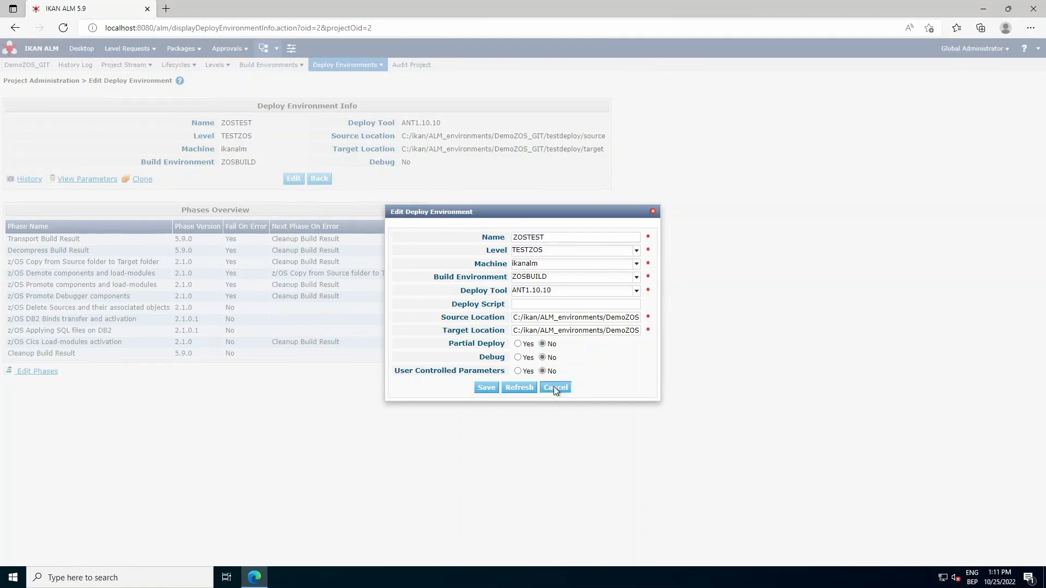
pyautogui.click(553, 387)
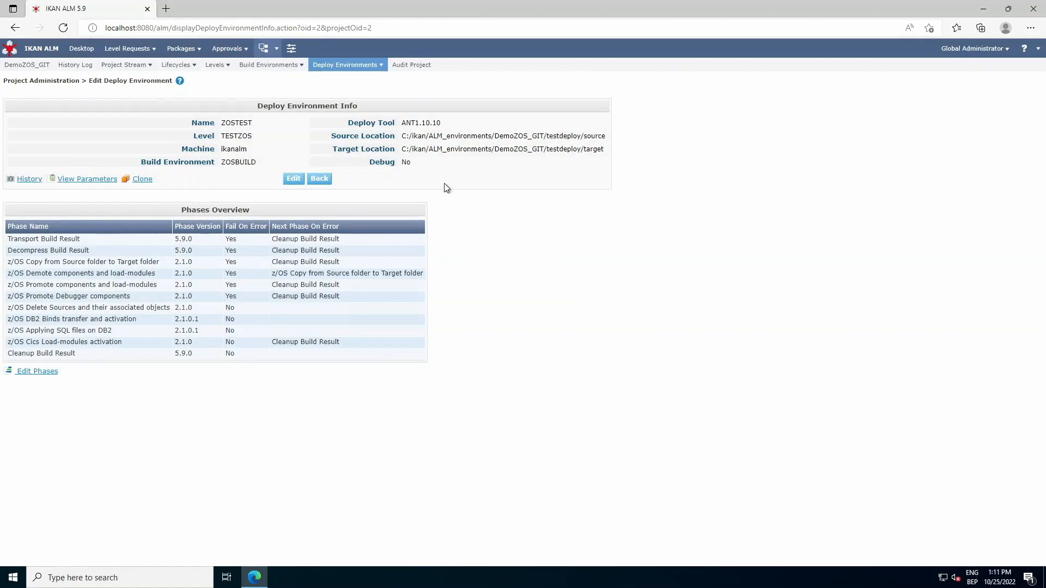
# Step: Display the project's deploy environment parameters and the machine parameters in Global Administration
pyautogui.click(367, 67)
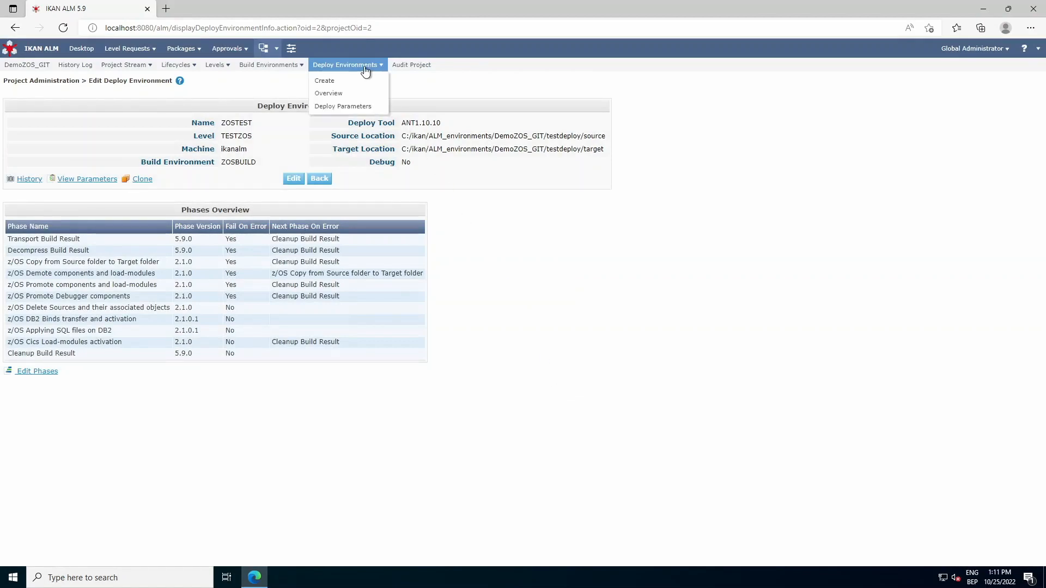
pyautogui.click(367, 108)
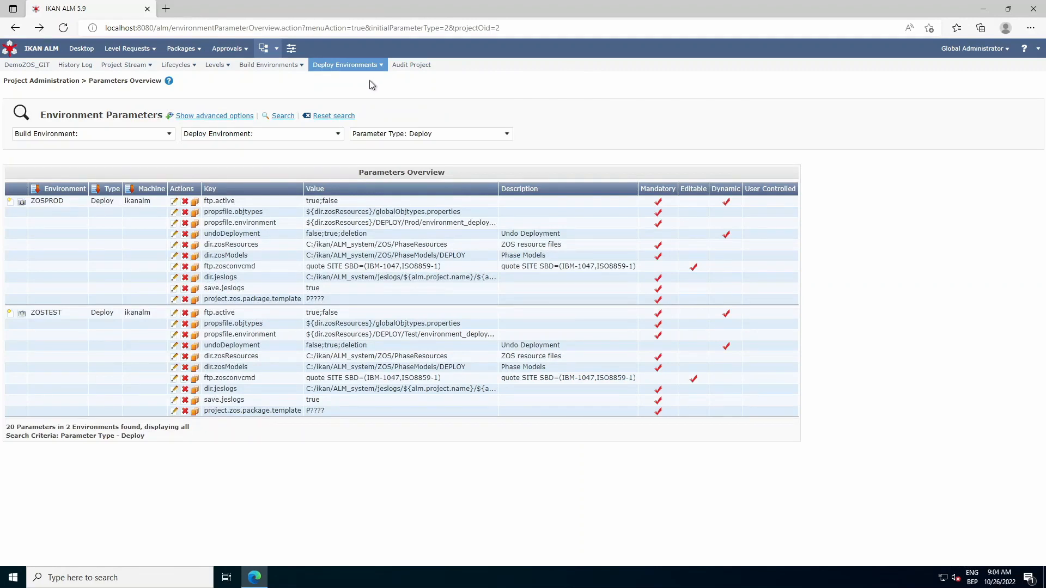
pyautogui.click(291, 48)
pyautogui.click(493, 167)
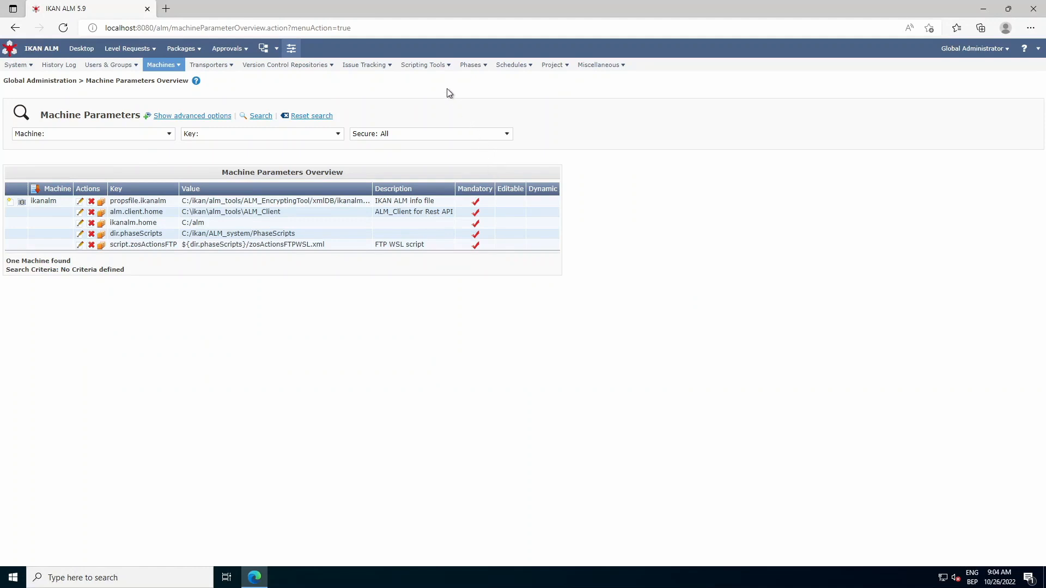
# Step: Reopen the DemoZOS_GIT project and audit its configuration
pyautogui.click(266, 48)
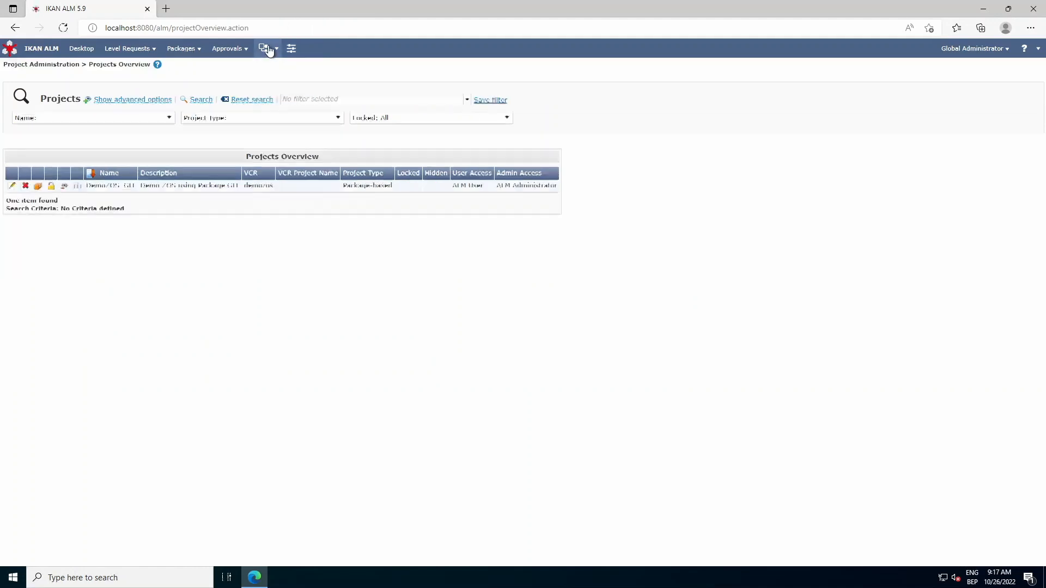
pyautogui.click(12, 186)
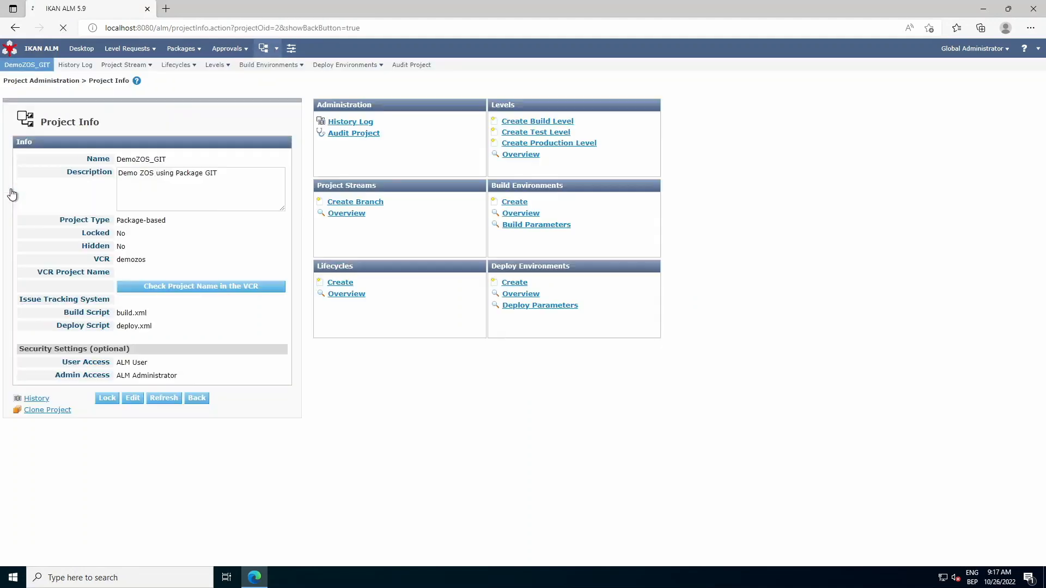
pyautogui.click(425, 66)
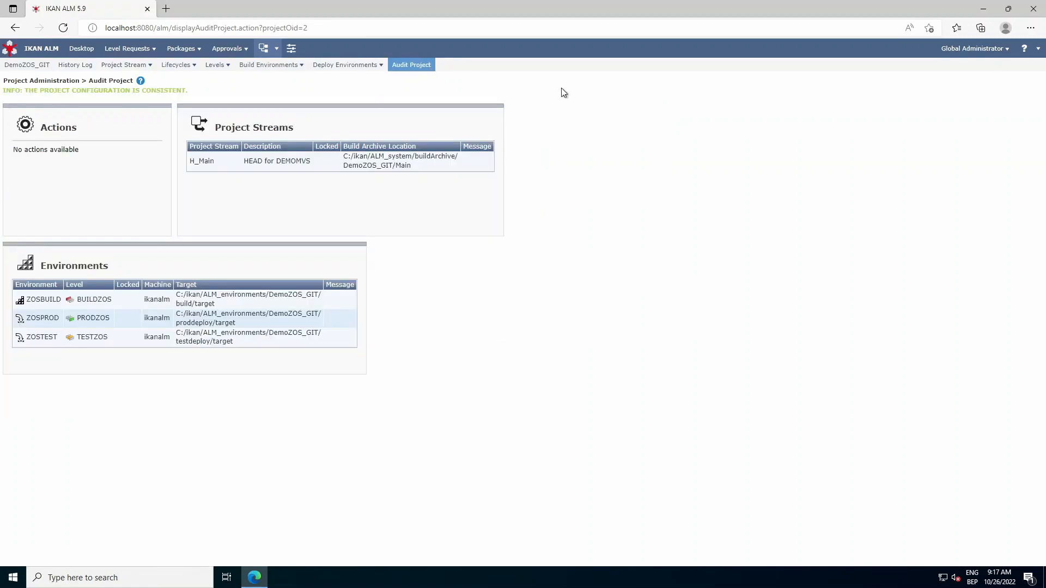